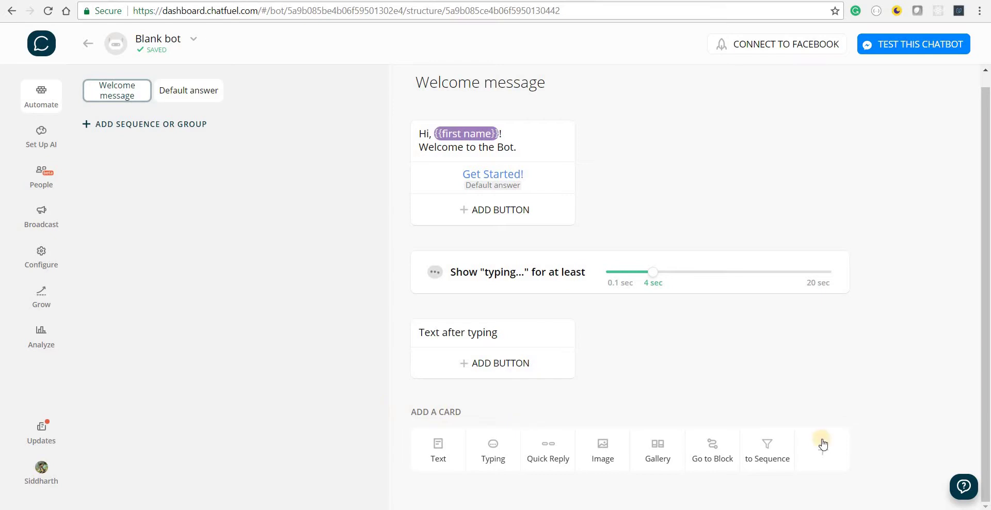
# Step: Open the Chatfuel plugins list from the Welcome message's Add a Card row
pyautogui.click(823, 444)
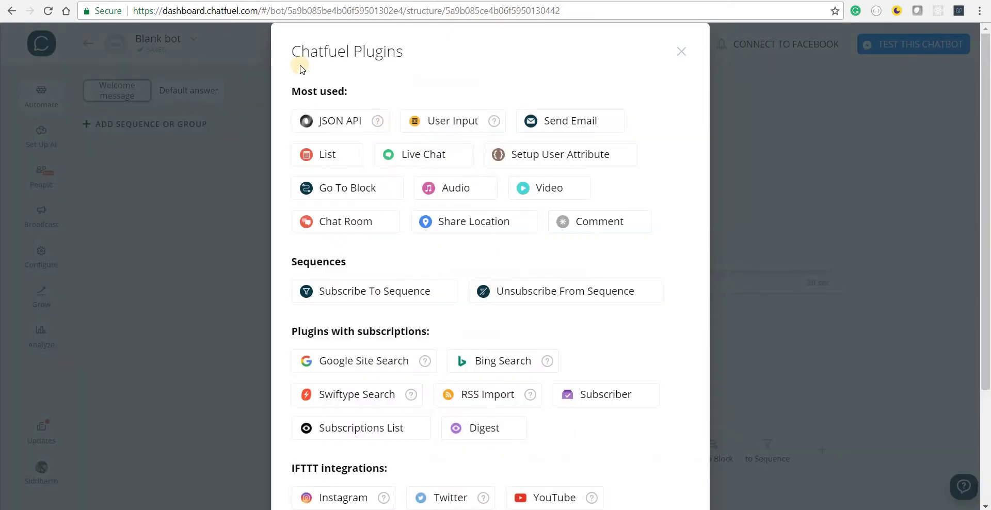
# Step: Add a JSON API card to the Welcome message, keeping the request type GET
pyautogui.click(339, 124)
pyautogui.scroll(-2, 395, 311)
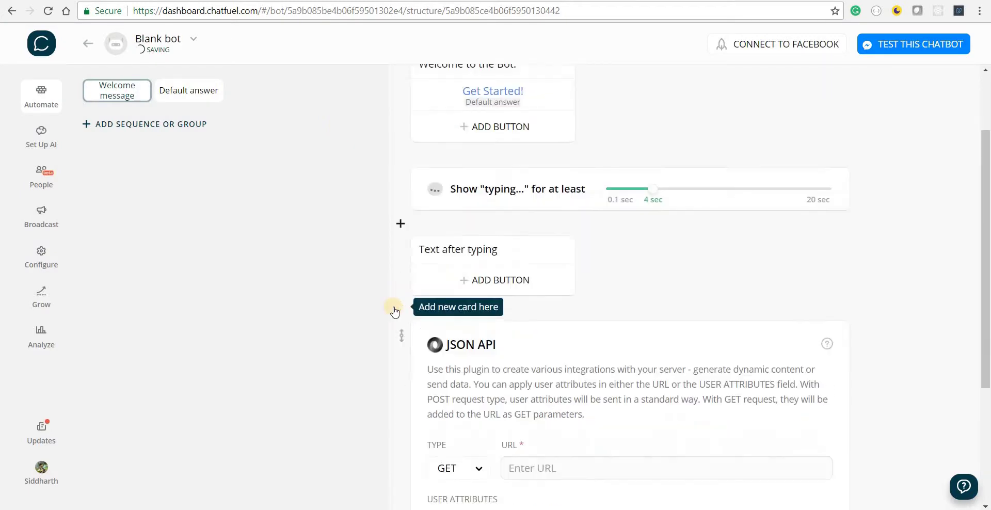
pyautogui.scroll(-5, 394, 311)
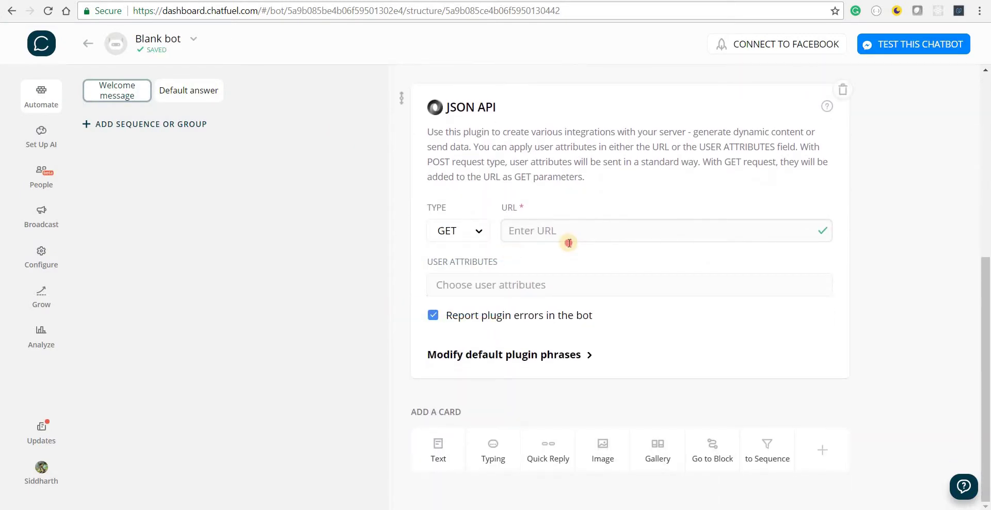
pyautogui.click(568, 241)
pyautogui.click(473, 236)
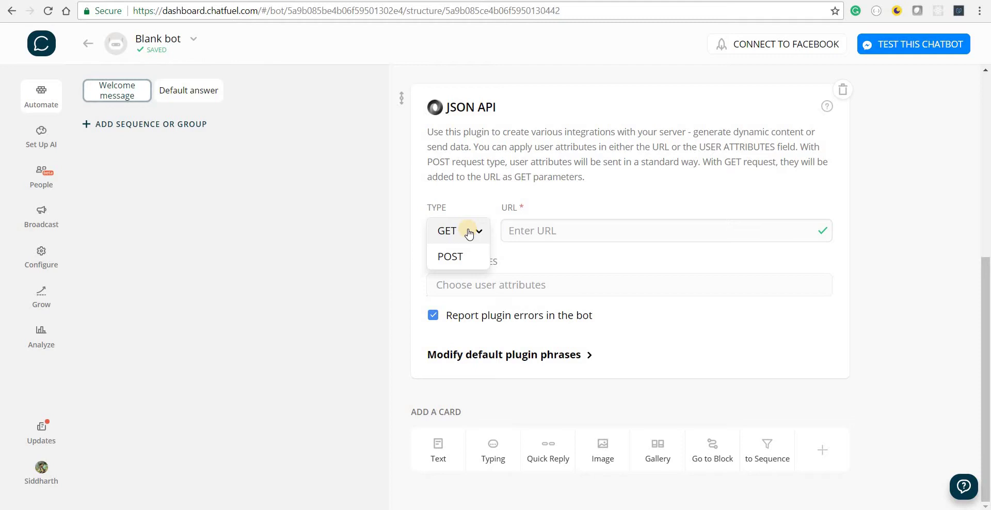
pyautogui.click(468, 233)
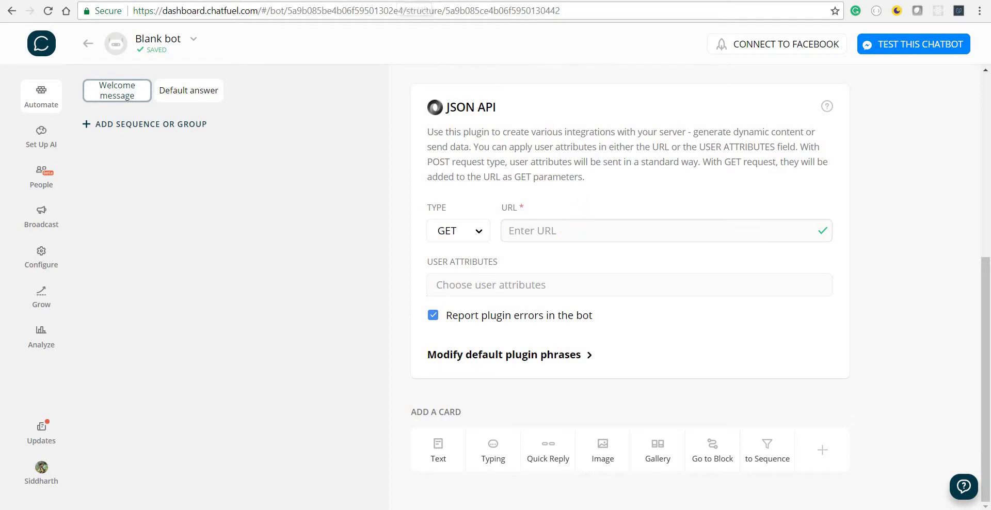
# Step: Go to jsonblob.com and save its sample JSON as a new blob
pyautogui.hotkey('ctrl', 't')
pyautogui.write('jsonbl')
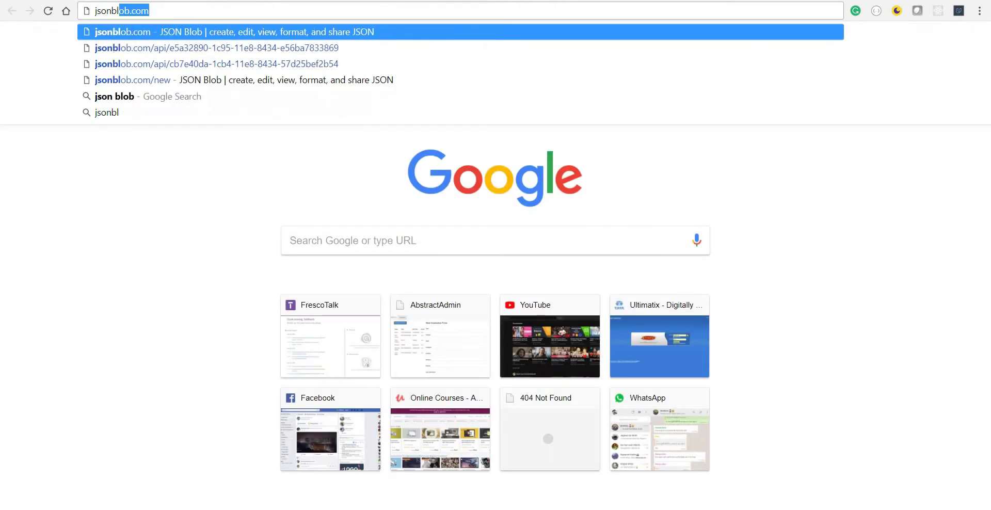
pyautogui.press('Return')
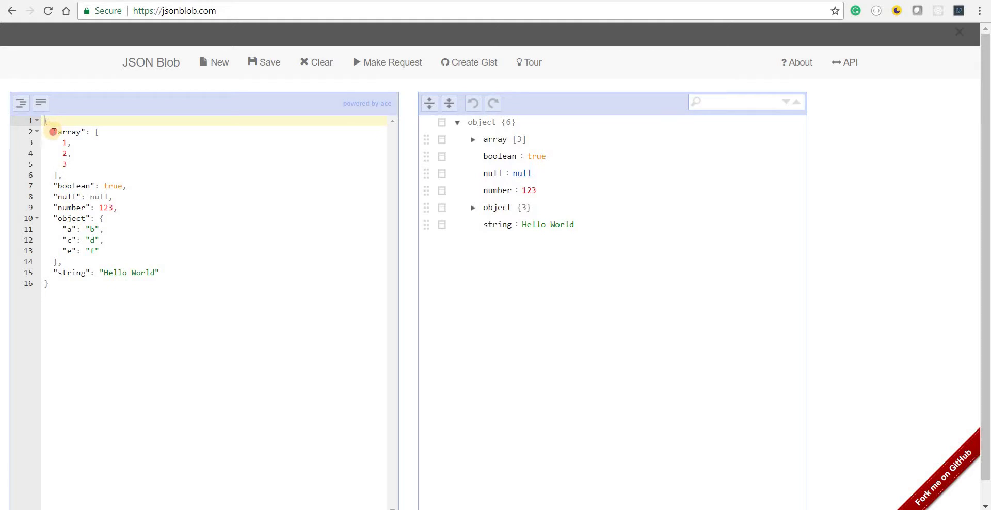
pyautogui.moveTo(54, 132); pyautogui.dragTo(182, 270)
pyautogui.click(183, 269)
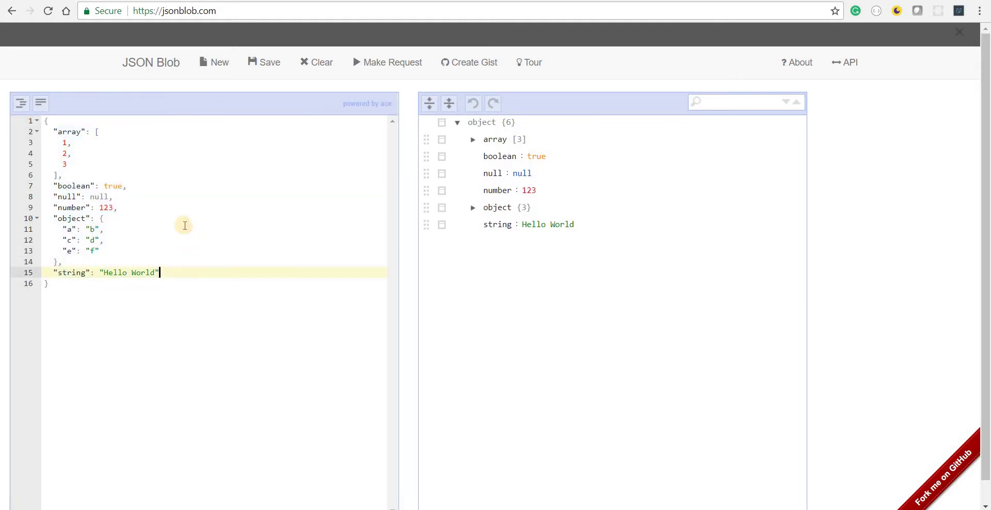
pyautogui.hotkey('ctrl', 'Tab')
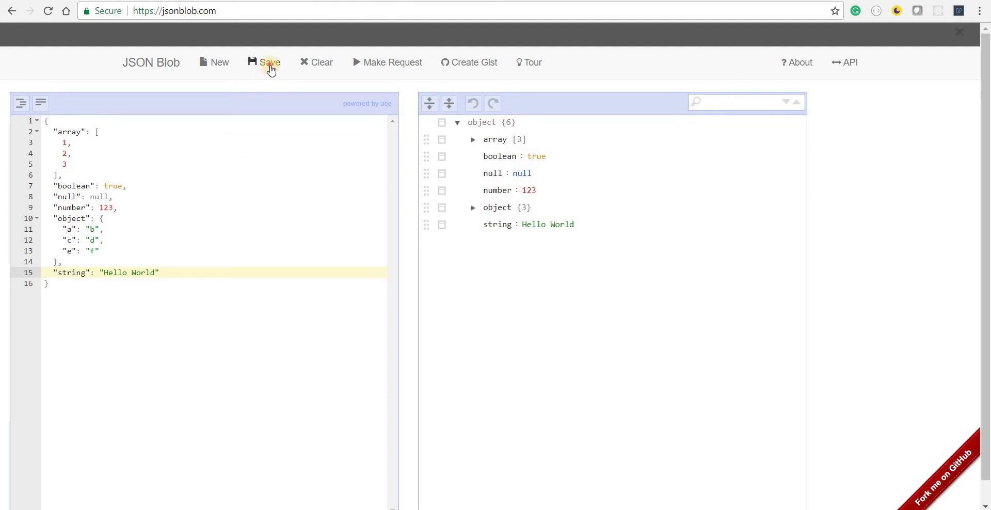
pyautogui.click(269, 64)
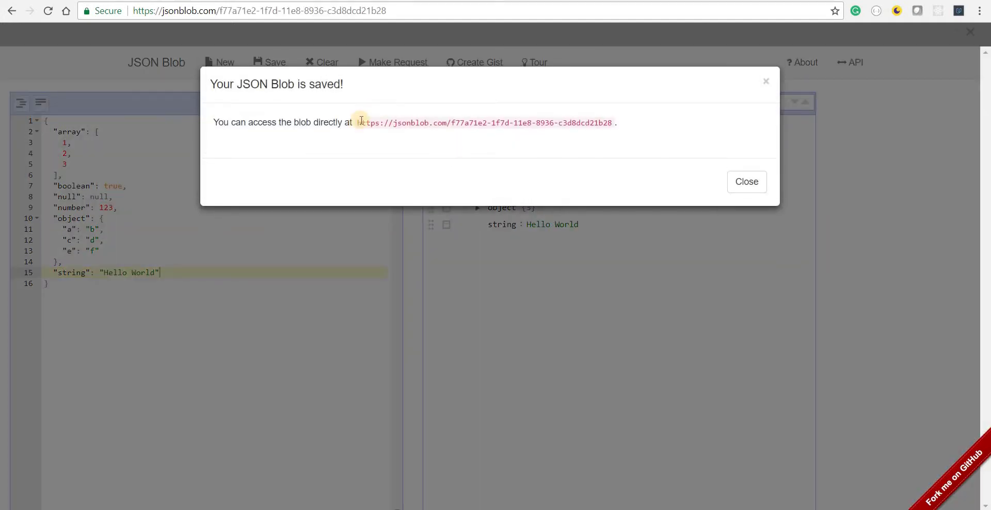
# Step: Copy the blob URL and open its jsonblob.com/api/ address to view the JSON
pyautogui.tripleClick(364, 123)
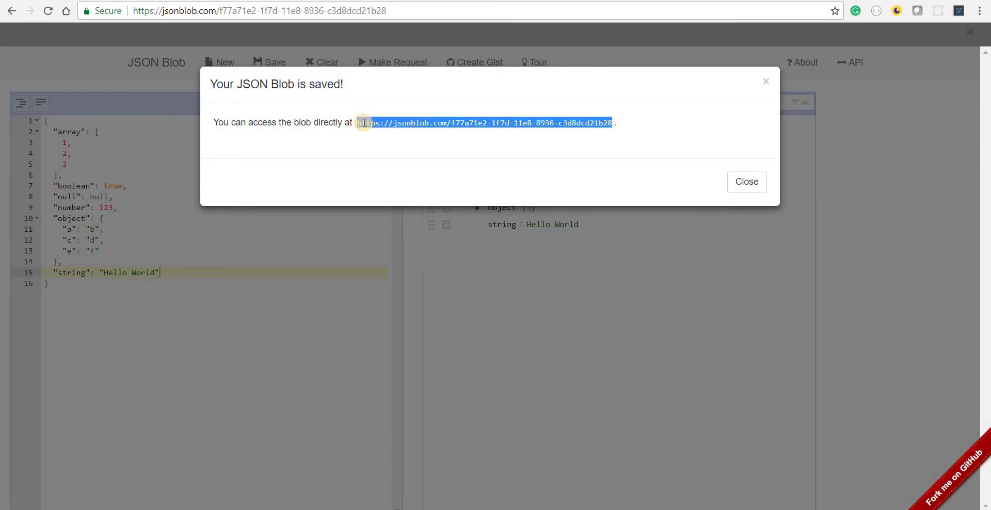
pyautogui.hotkey('ctrl', 'c')
pyautogui.hotkey('ctrl', 't')
pyautogui.hotkey('ctrl', 'v')
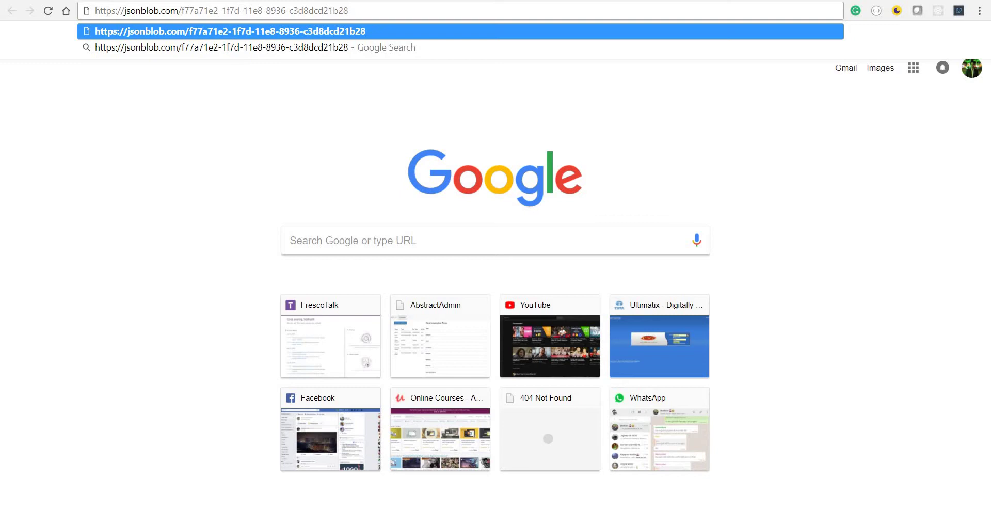
pyautogui.write('api/')
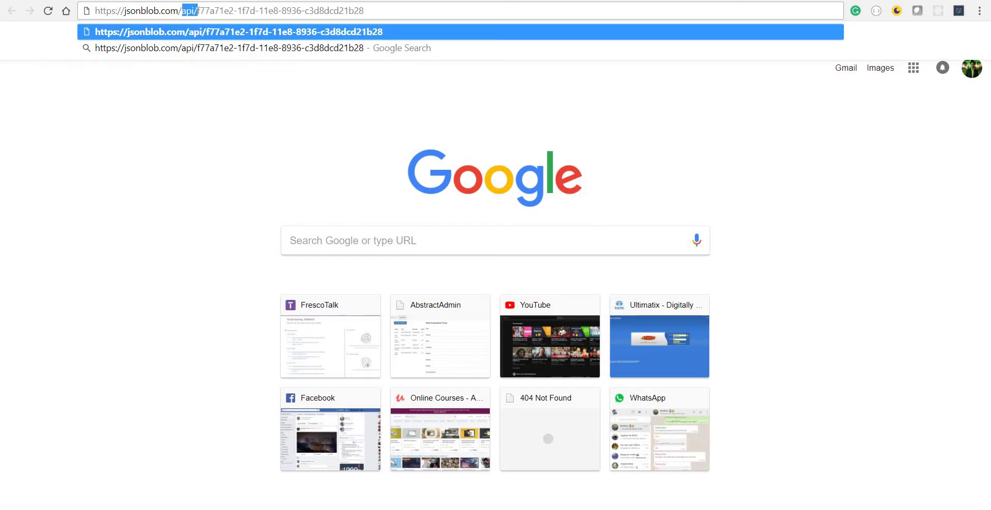
pyautogui.click(181, 10)
pyautogui.press('Return')
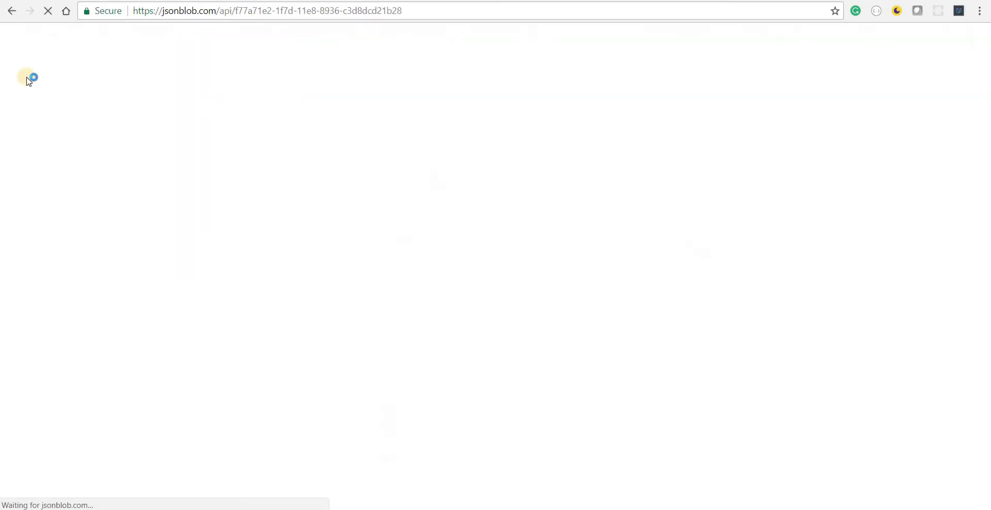
pyautogui.moveTo(14, 32); pyautogui.dragTo(60, 295)
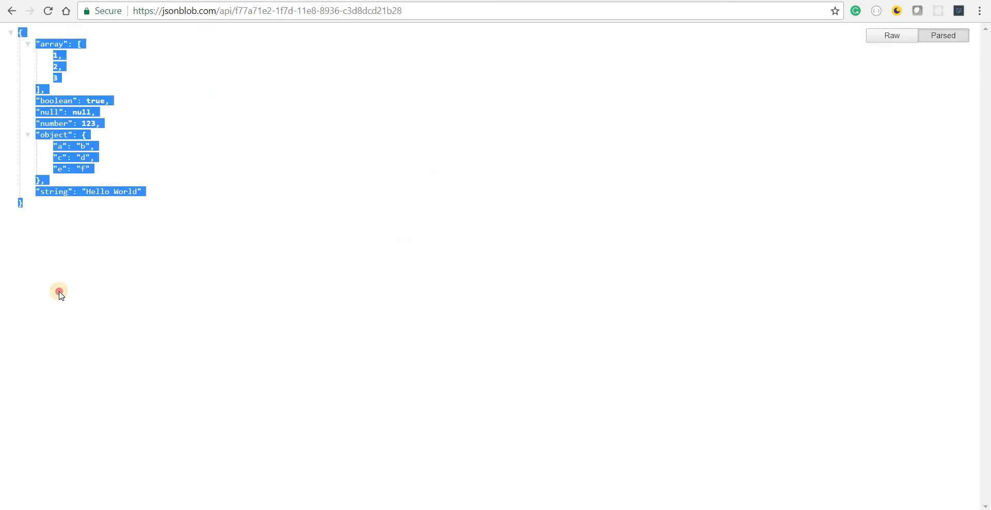
pyautogui.click(60, 295)
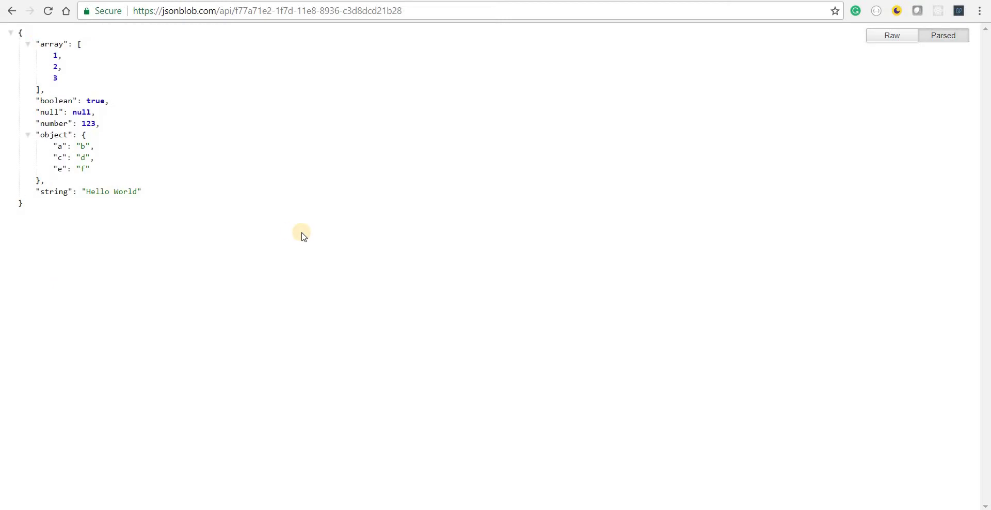
pyautogui.click(455, 13)
# Step: Paste the jsonblob.com/api/ URL into the JSON API card and test the bot in Messenger
pyautogui.hotkey('ctrl', 'Tab')
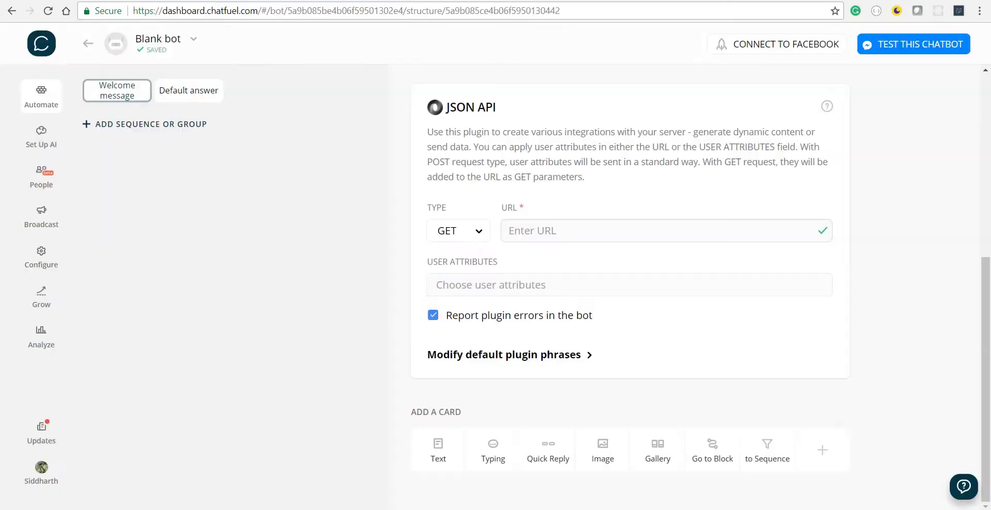
pyautogui.click(566, 239)
pyautogui.hotkey('ctrl', 'v')
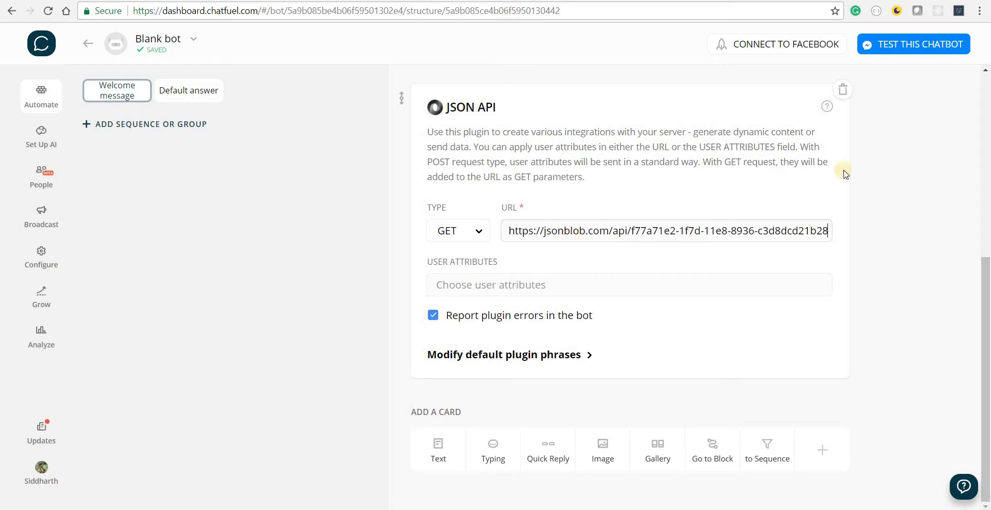
pyautogui.click(913, 51)
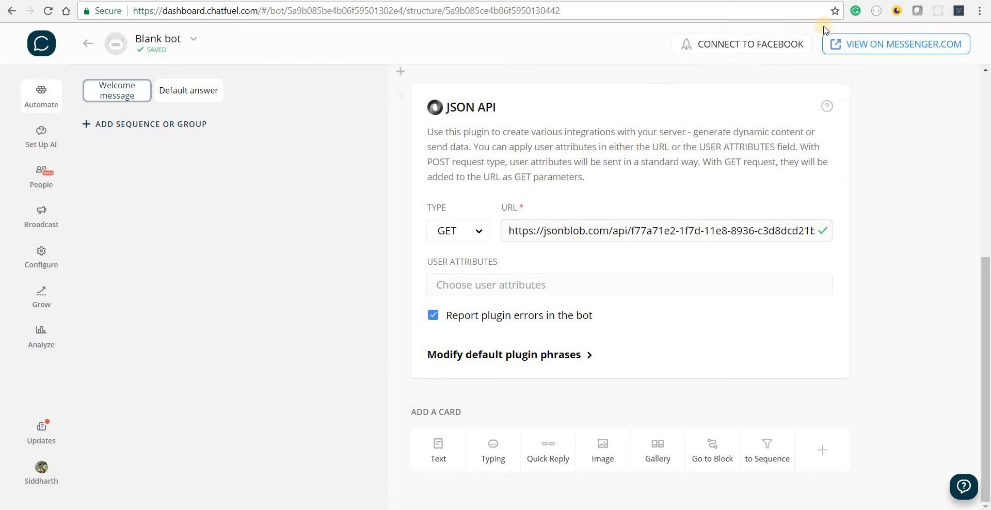
pyautogui.click(880, 42)
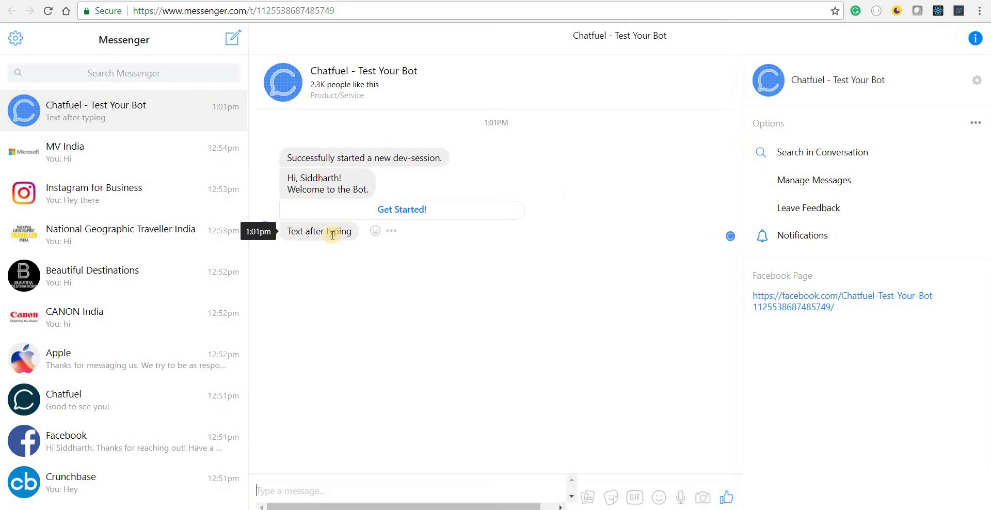
# Step: Check the bot's 'Text after typing' reply, then return to the Chatfuel JSON API block
pyautogui.tripleClick(313, 233)
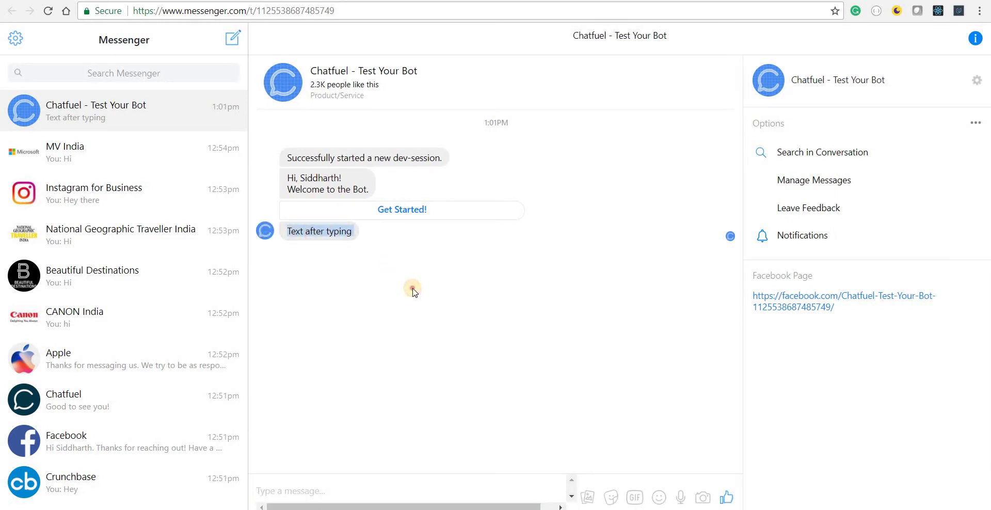
pyautogui.click(328, 231)
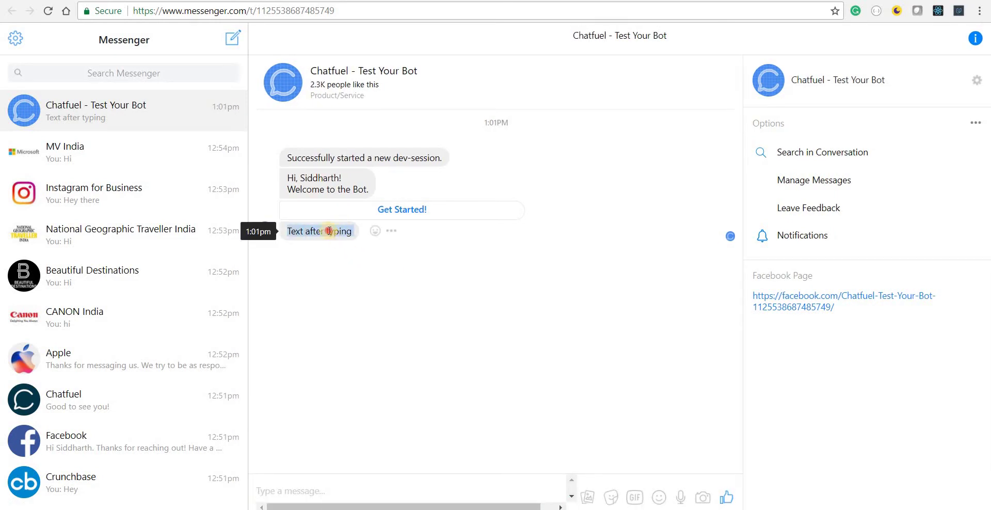
pyautogui.hotkey('ctrl', 'Tab')
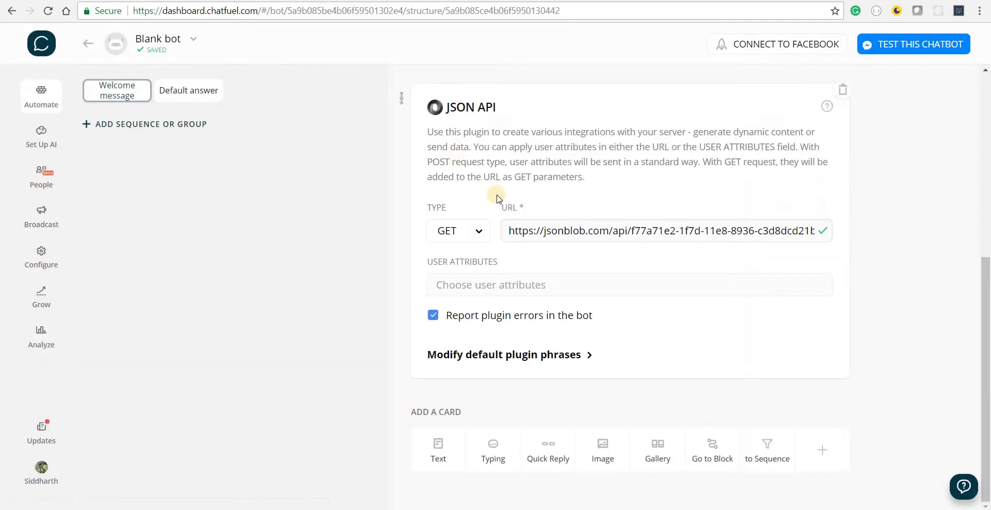
# Step: Return to the JSON Blob editor showing the sample JSON and dismiss the saved notice
pyautogui.scroll(1, 542, 212)
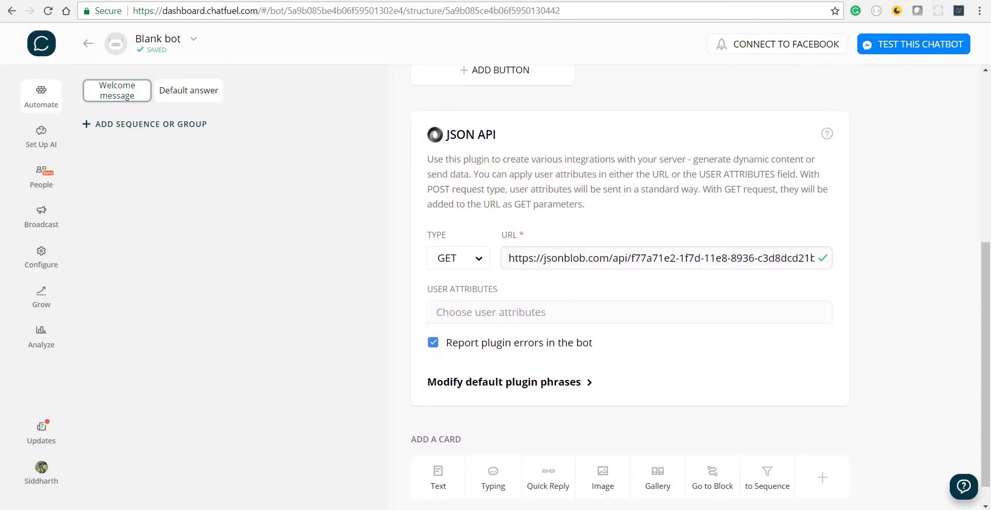
pyautogui.hotkey('alt', 'Tab')
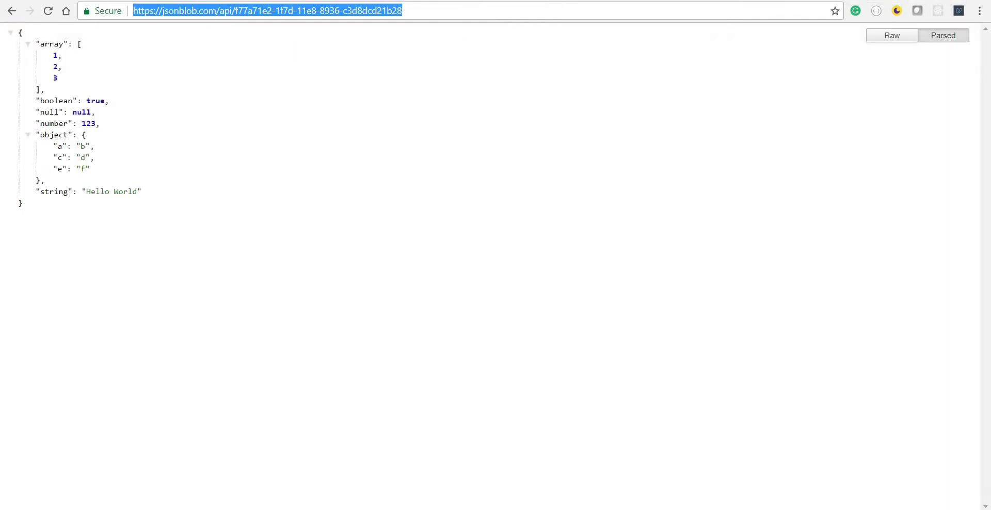
pyautogui.hotkey('alt', 'Tab')
pyautogui.click(748, 176)
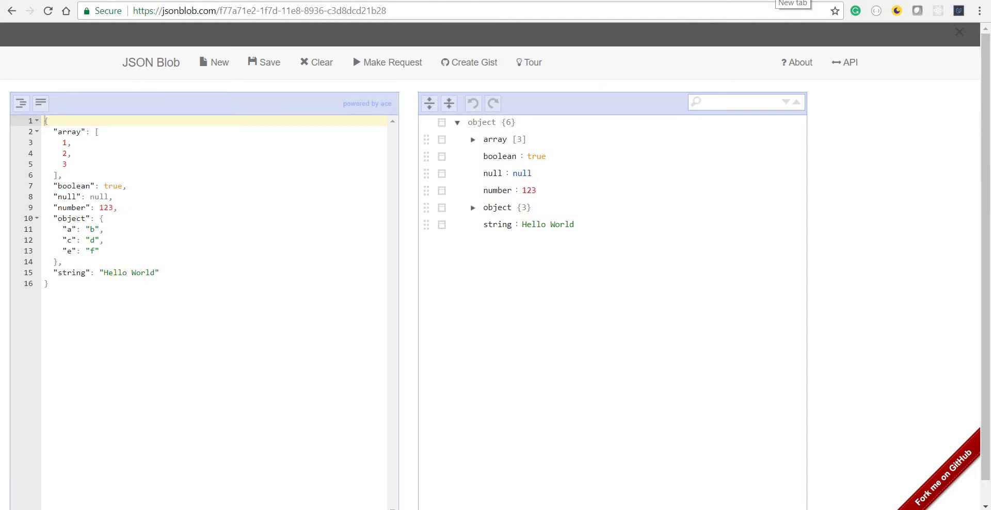
# Step: Search 'json api' and open the Chatfuel Documentation JSON API page
pyautogui.hotkey('ctrl', 't')
pyautogui.write('ap')
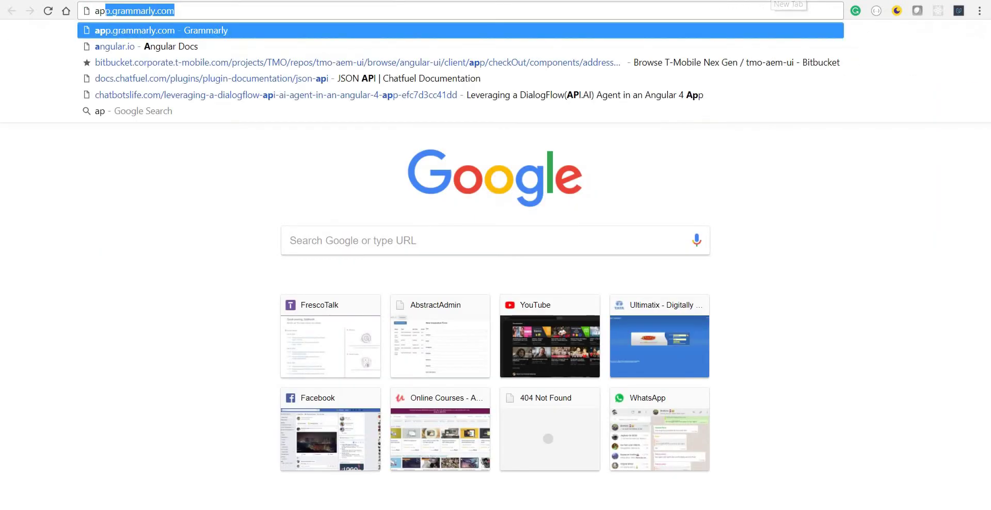
pyautogui.press('BackSpace')
pyautogui.press('BackSpace')
pyautogui.press('BackSpace')
pyautogui.write('json api')
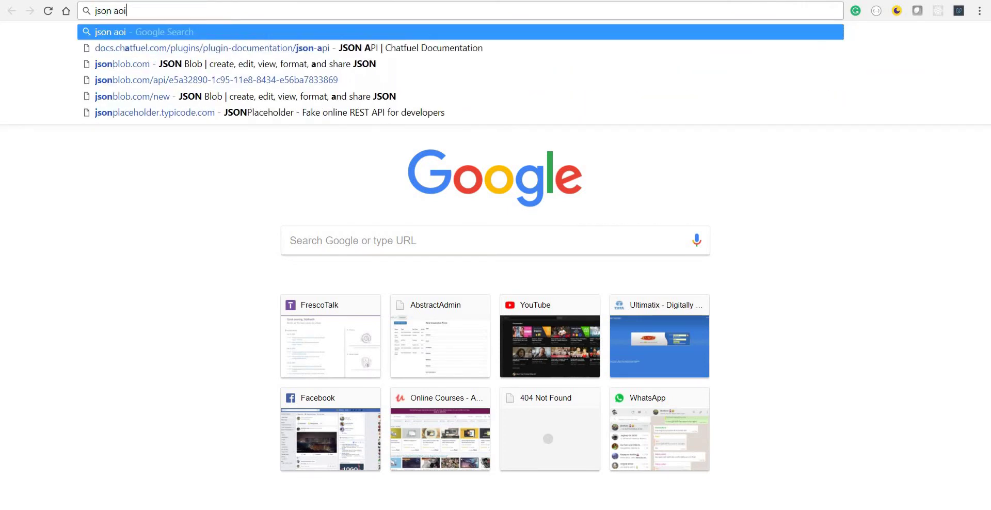
pyautogui.press('BackSpace')
pyautogui.press('BackSpace')
pyautogui.write('r')
pyautogui.press('BackSpace')
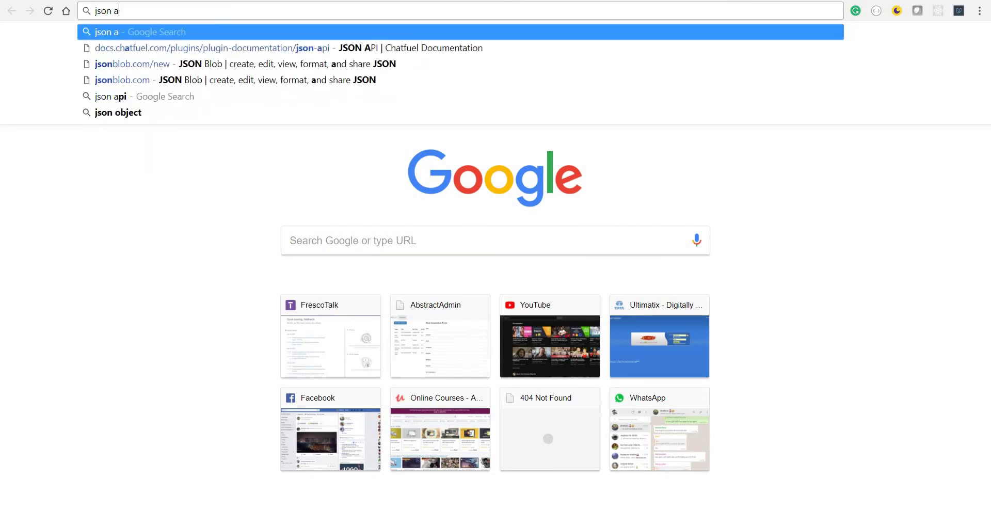
pyautogui.write('pi')
pyautogui.press('Down')
pyautogui.press('Down')
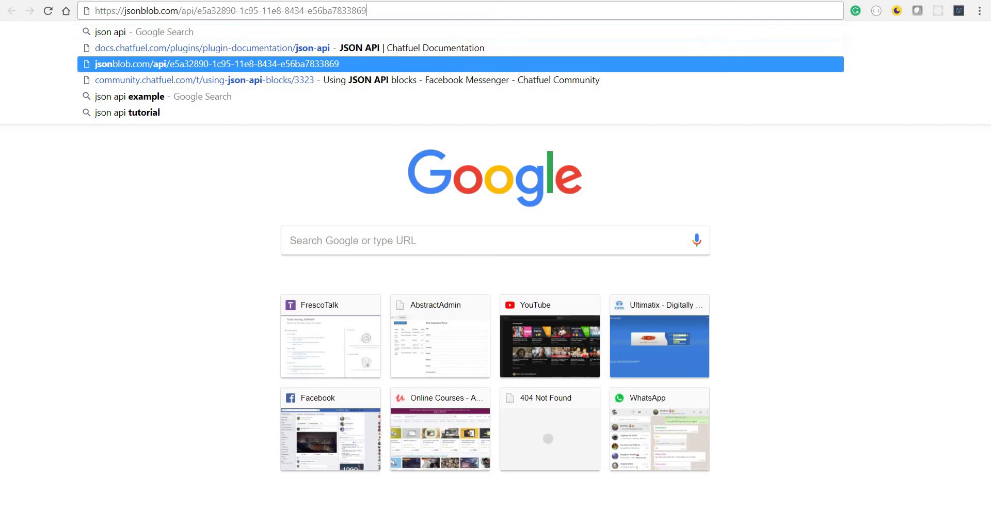
pyautogui.press('Up')
pyautogui.press('Return')
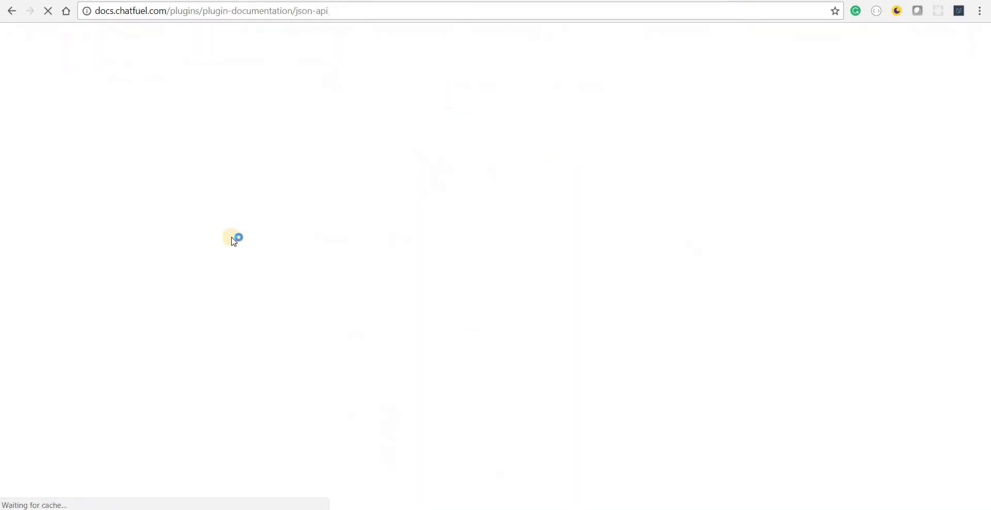
# Step: Select the Sending text messages example JSON in the Response Reference
pyautogui.scroll(-17, 343, 287)
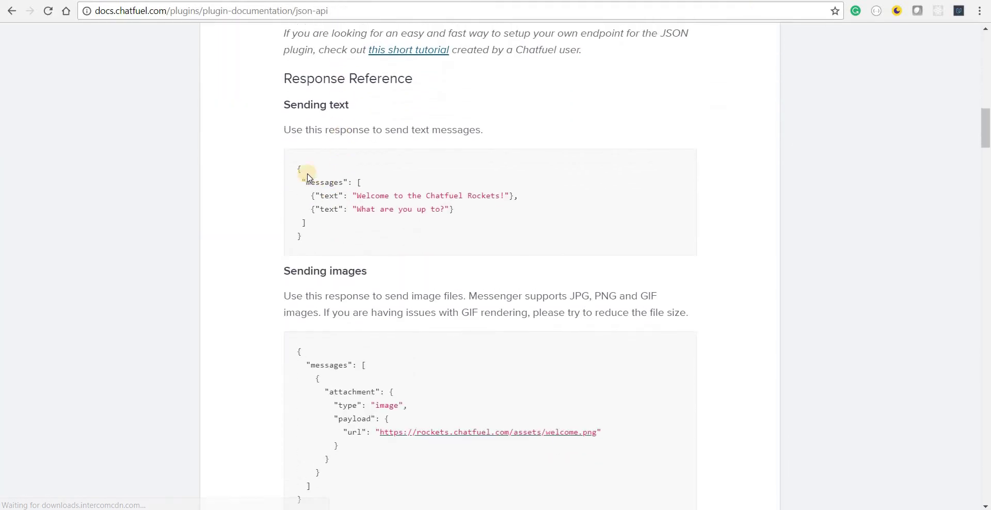
pyautogui.click(300, 168)
pyautogui.moveTo(300, 168); pyautogui.dragTo(322, 236)
pyautogui.hotkey('ctrl', 'c')
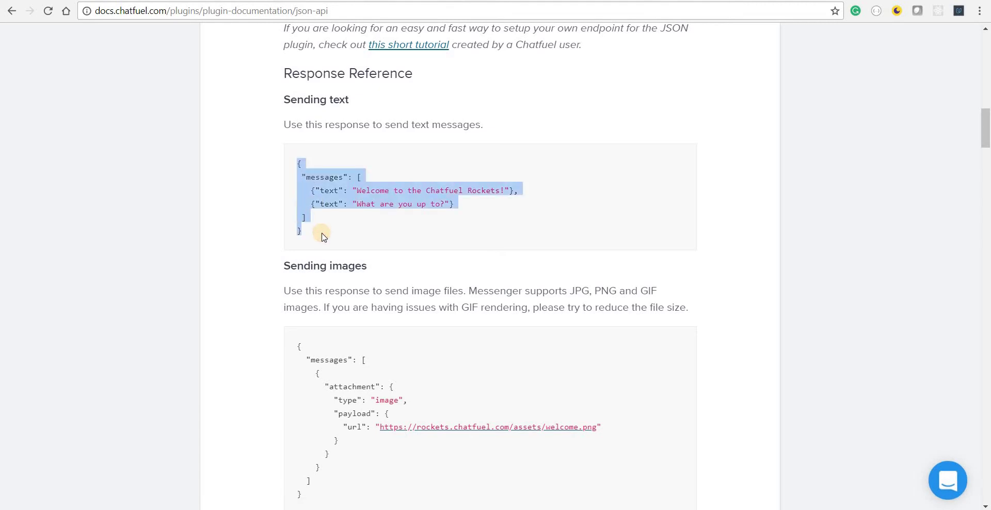
# Step: Replace the blob's sample JSON with the copied two-message Sending text JSON
pyautogui.hotkey('ctrl', 'Tab')
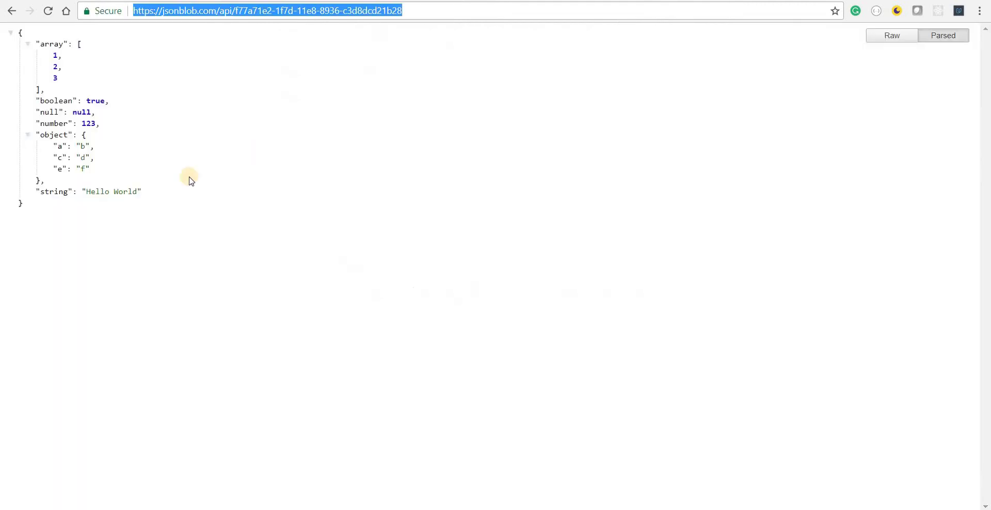
pyautogui.hotkey('ctrl', 'Tab')
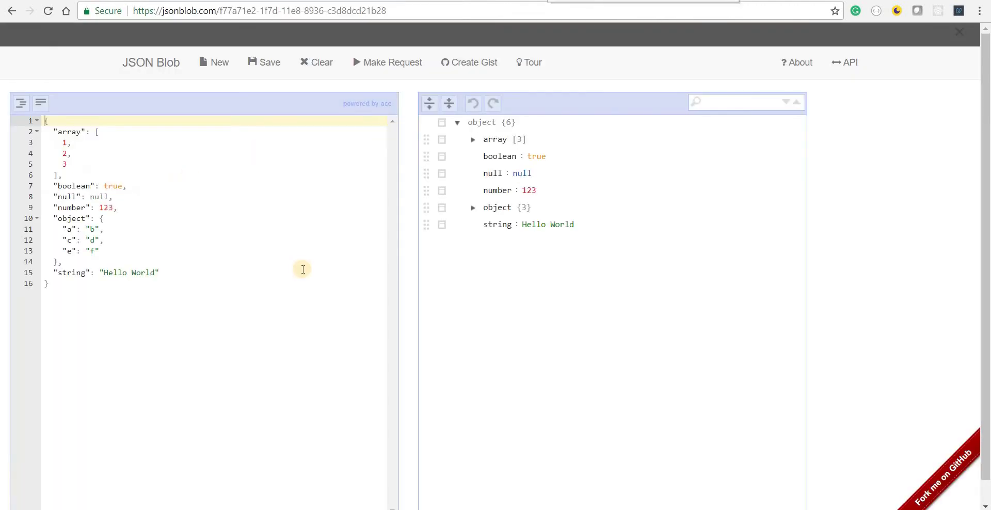
pyautogui.moveTo(44, 121); pyautogui.dragTo(303, 269)
pyautogui.hotkey('ctrl', 'a')
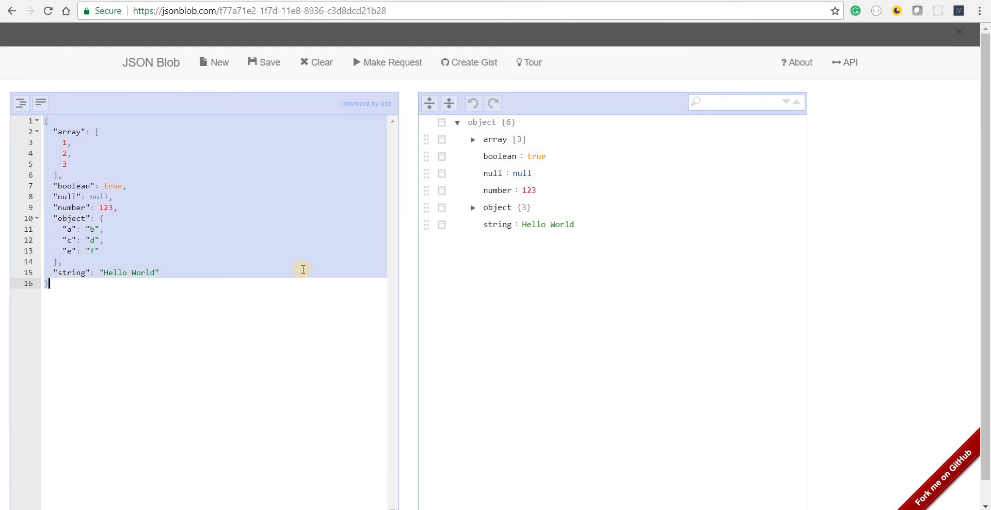
pyautogui.hotkey('ctrl', 'v')
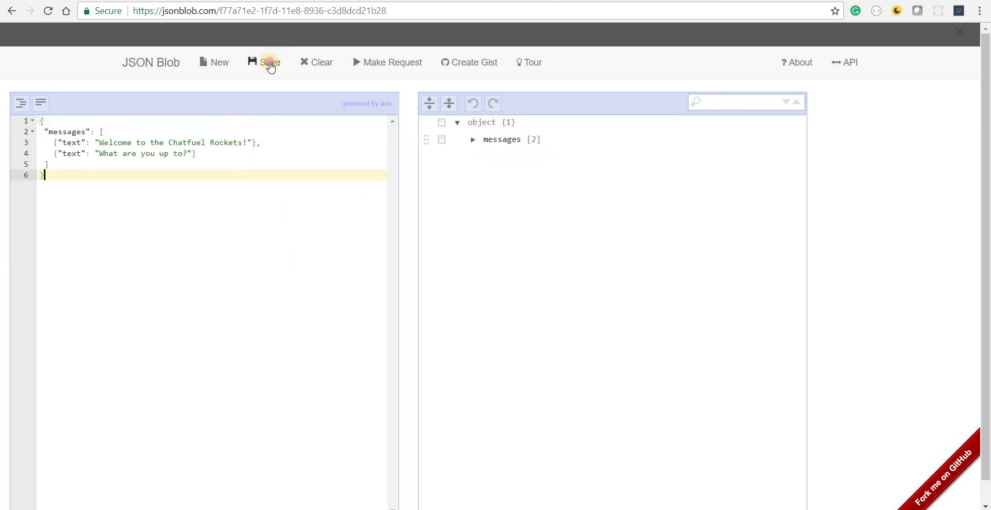
pyautogui.hotkey('ctrl', 'Tab')
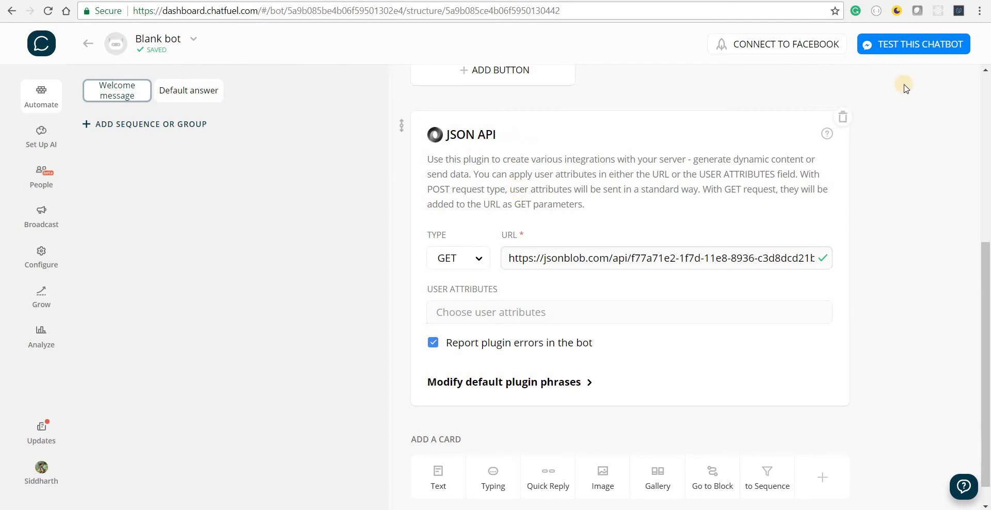
# Step: Retest the chatbot so Messenger shows 'Welcome to the Chatfuel Rockets!' and 'What are you up to?'
pyautogui.click(907, 44)
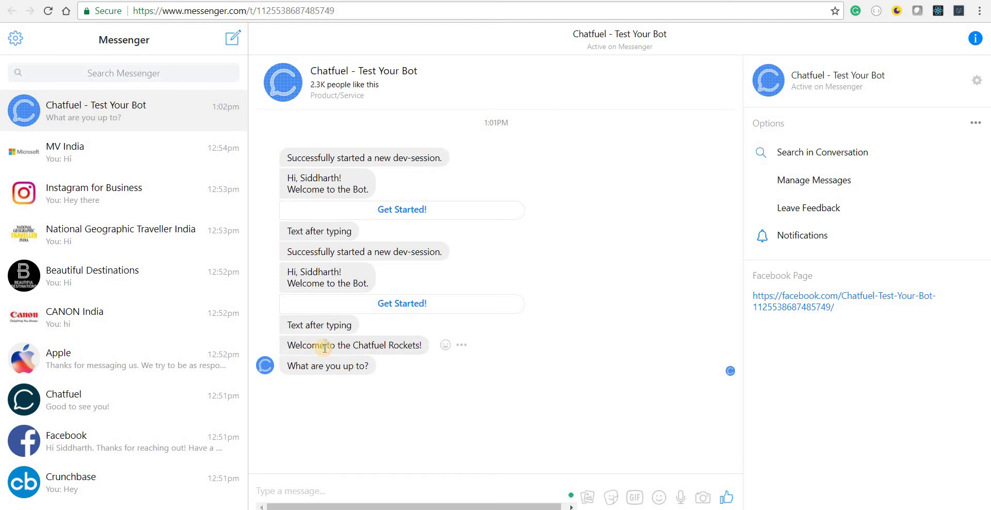
# Step: Reload the blob's api address to confirm it now returns the two-message JSON
pyautogui.moveTo(324, 347); pyautogui.dragTo(304, 347)
pyautogui.hotkey('ctrl', 'Tab')
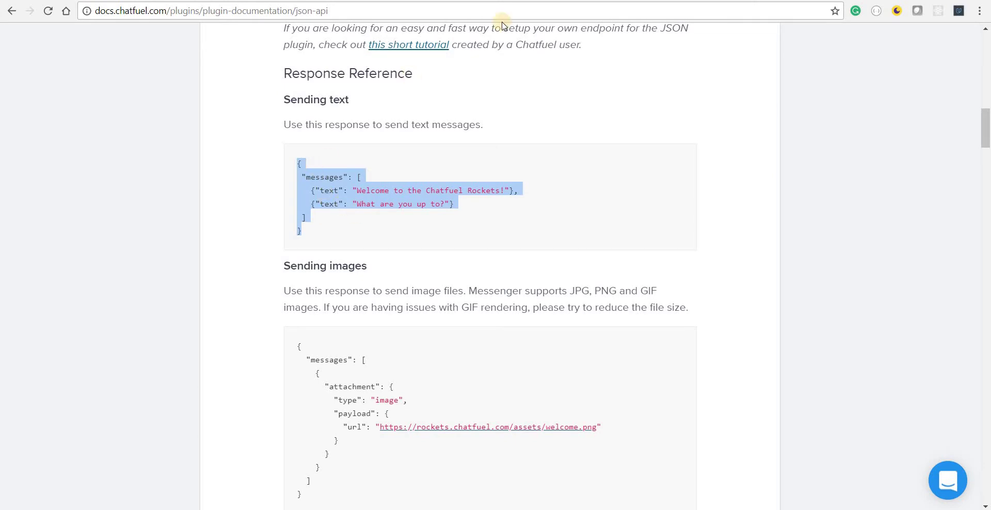
pyautogui.hotkey('ctrl', 'Tab')
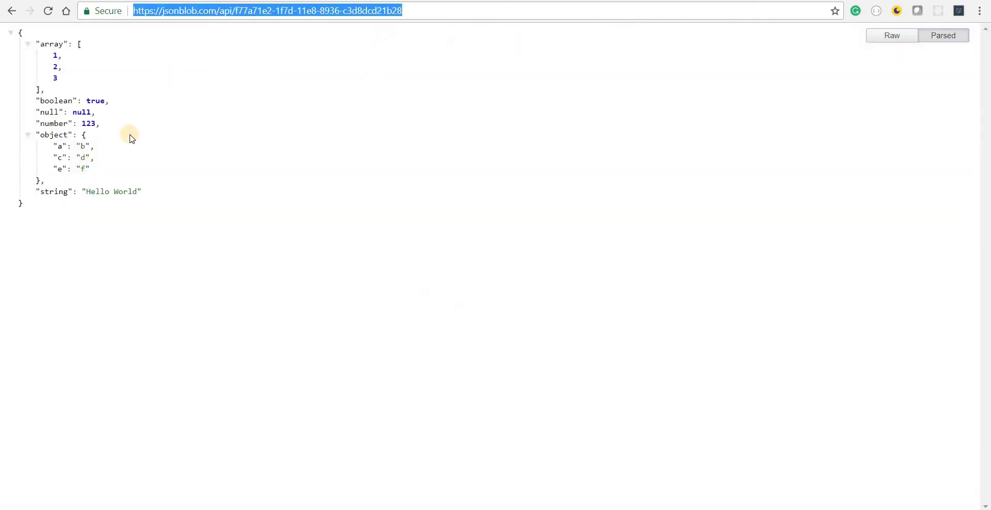
pyautogui.click(49, 11)
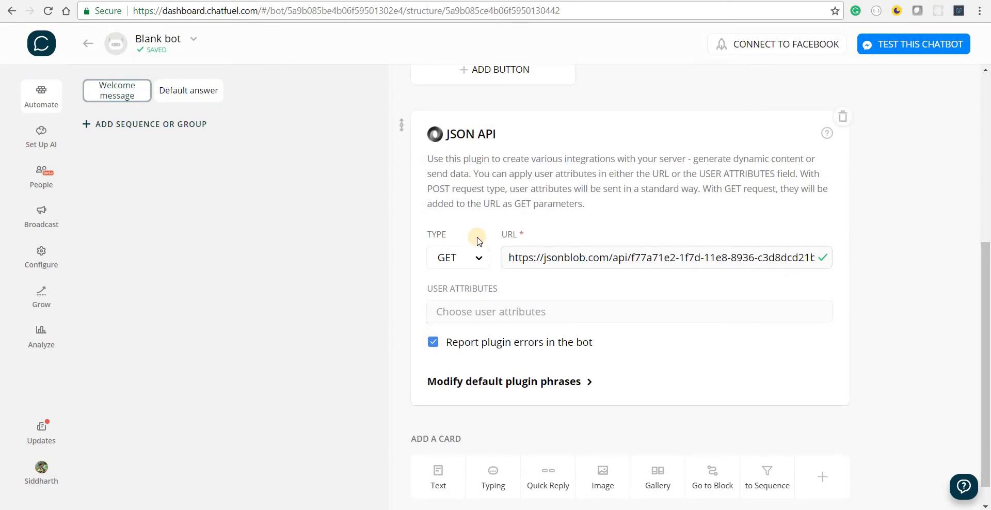
pyautogui.scroll(-1, 471, 236)
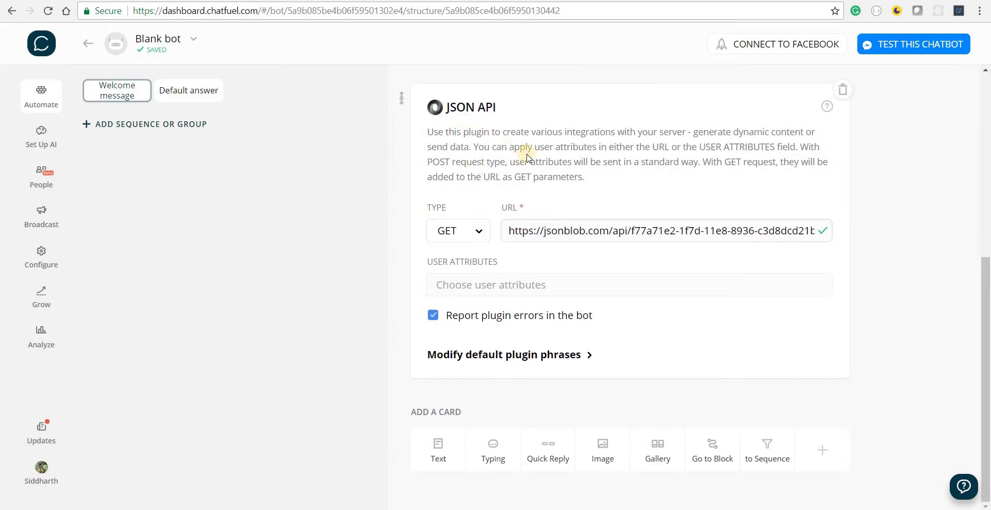